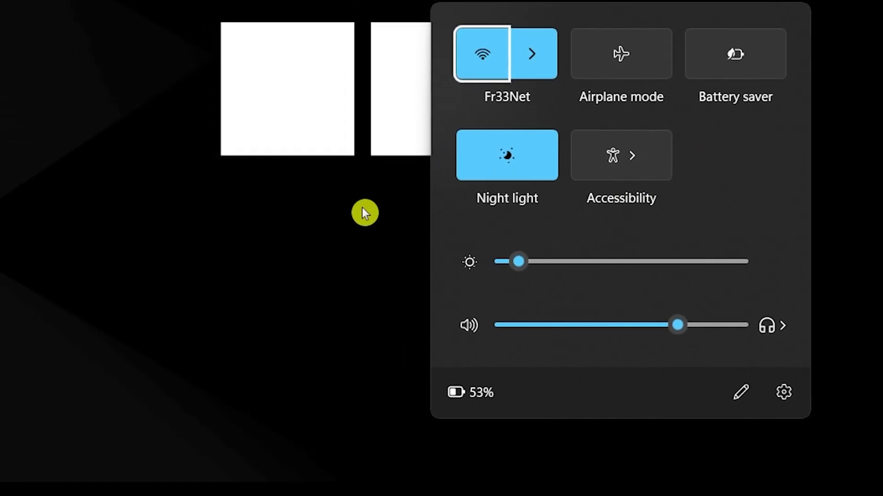
Step: Dismiss quick settings and check the hidden tray icons for a Bluetooth icon
{"action": "left_click", "coordinate": [392, 215]}
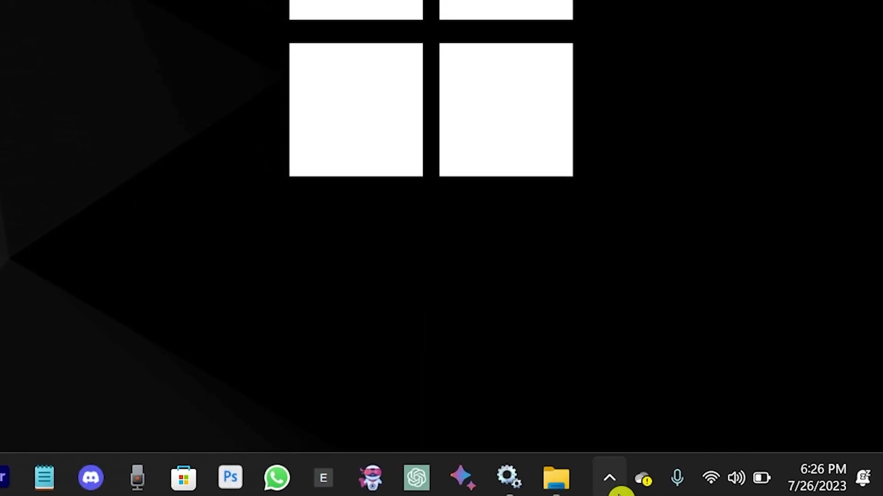
{"action": "left_click", "coordinate": [612, 472]}
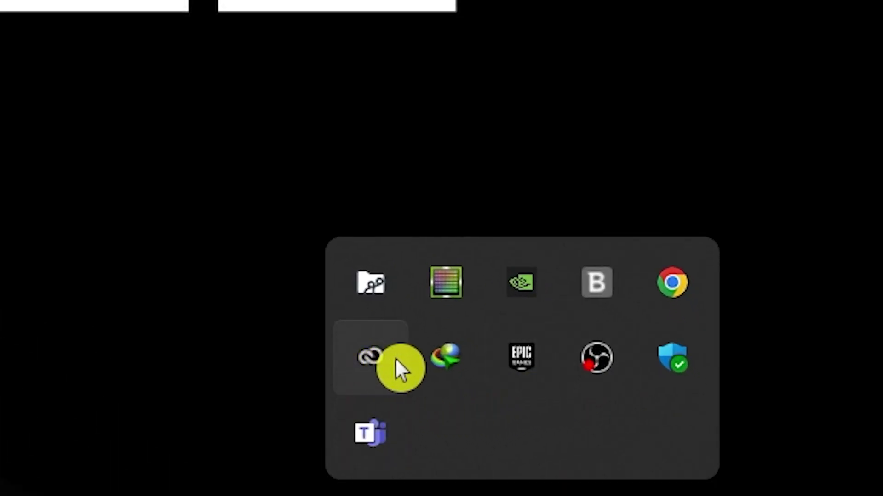
{"action": "left_click", "coordinate": [424, 22]}
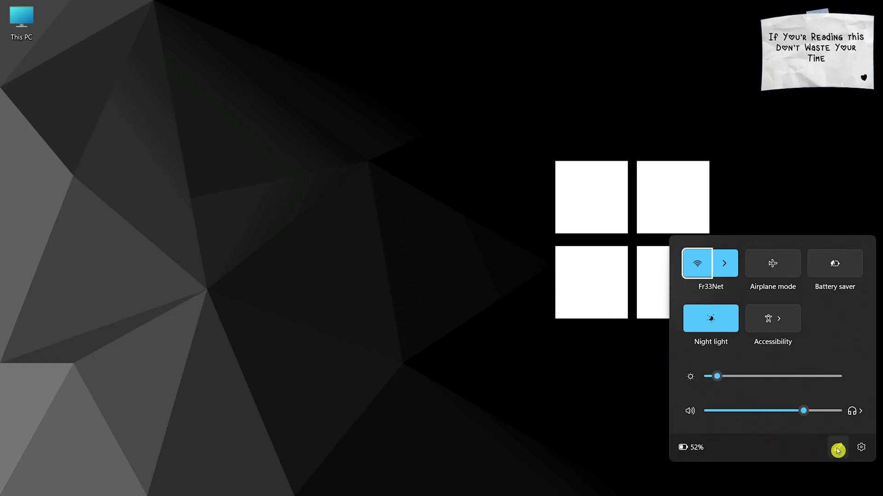
Step: Edit the quick settings and view the Add list, which lacks a Bluetooth tile
{"action": "left_click", "coordinate": [837, 450]}
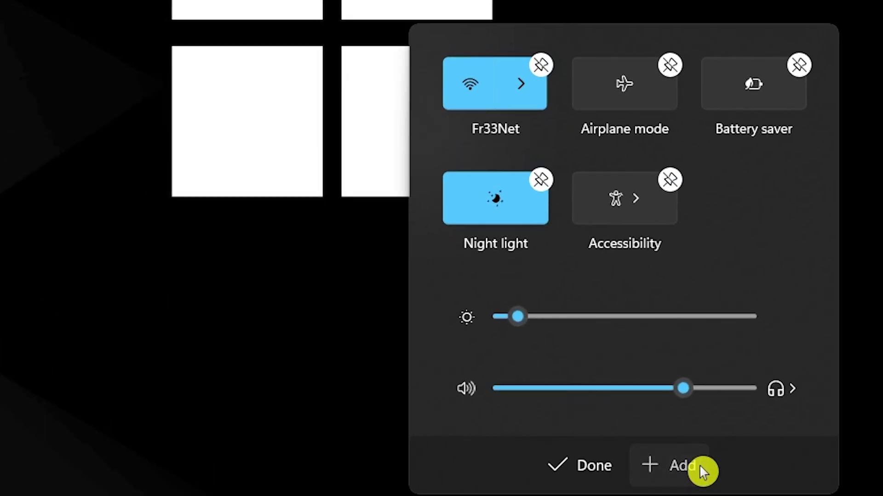
{"action": "left_click", "coordinate": [810, 450]}
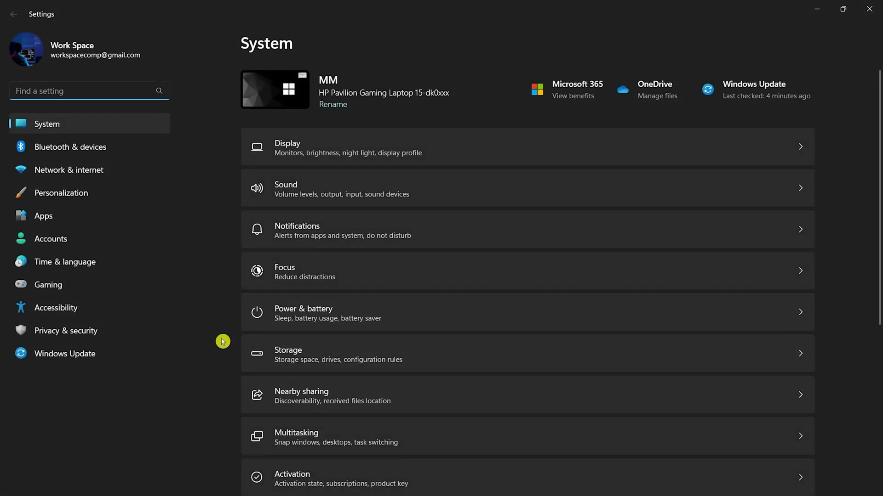
Step: Run a Windows Update check, which reports the PC is up to date
{"action": "left_click", "coordinate": [133, 350]}
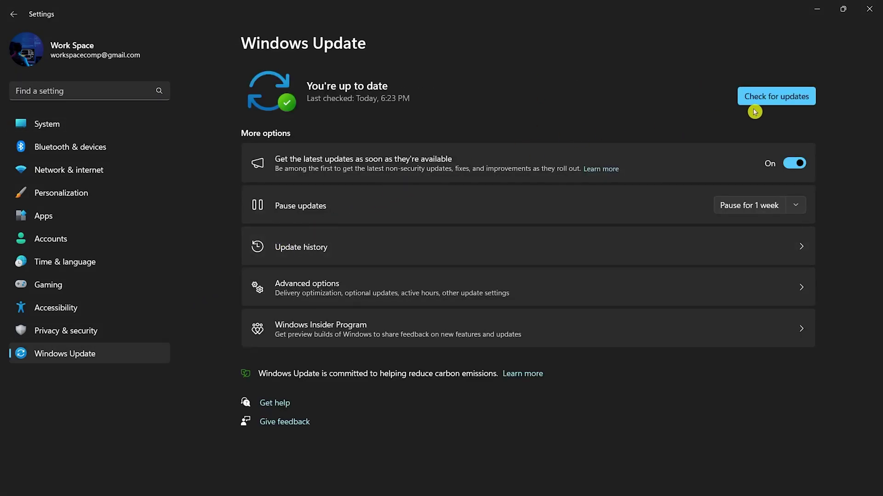
{"action": "left_click", "coordinate": [781, 104]}
Step: Go to Bluetooth & devices > Devices and scroll down to More Bluetooth settings
{"action": "left_click", "coordinate": [81, 131]}
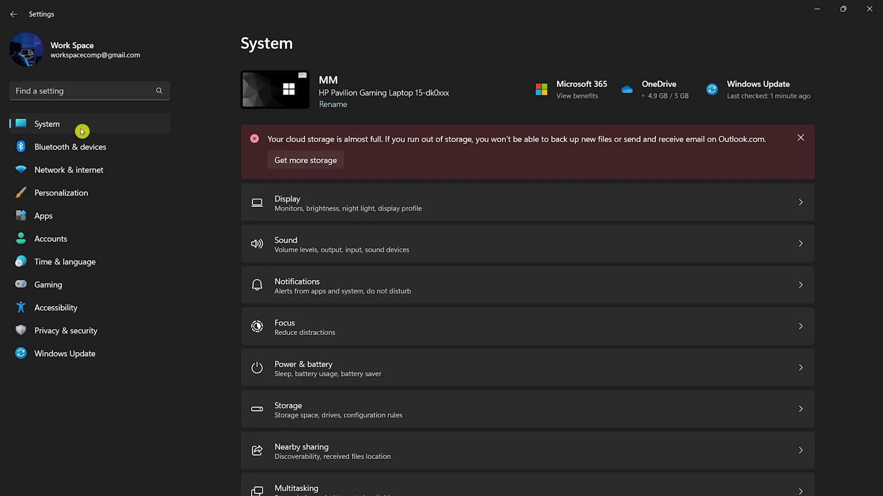
{"action": "left_click", "coordinate": [116, 148]}
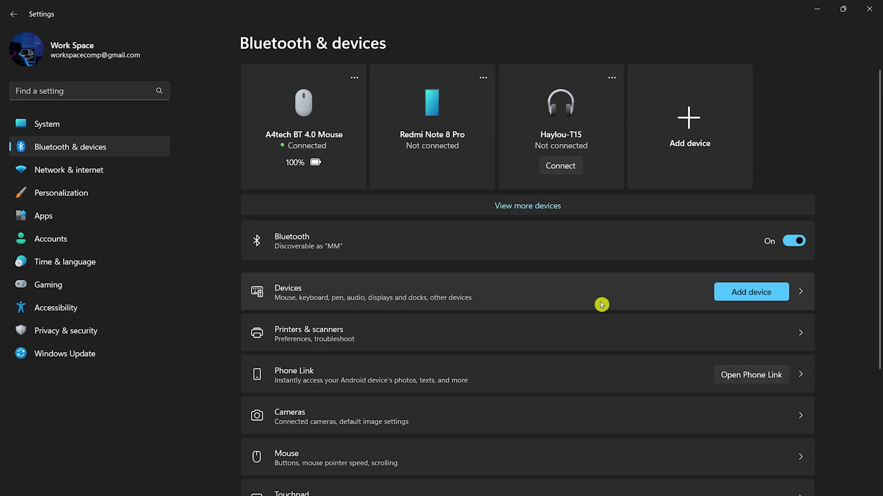
{"action": "left_click", "coordinate": [461, 297]}
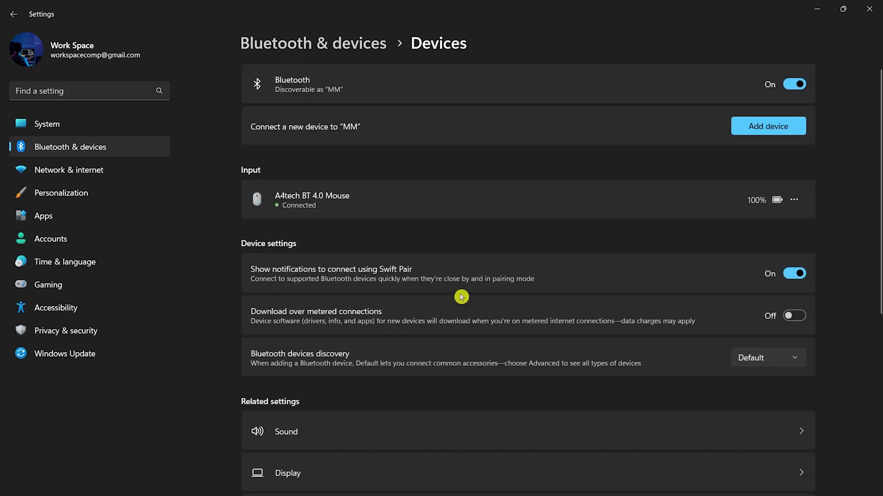
{"action": "scroll", "coordinate": [239, 228], "scroll_direction": "down", "scroll_amount": 5}
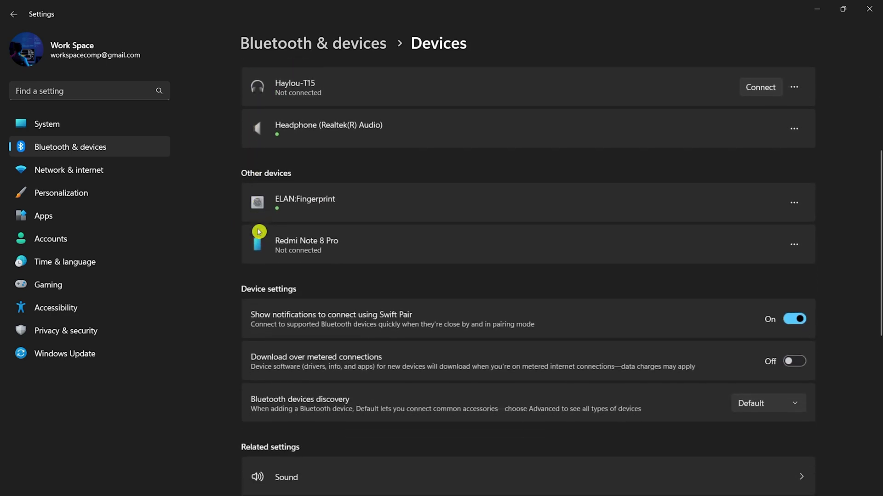
{"action": "scroll", "coordinate": [259, 231], "scroll_direction": "down", "scroll_amount": 1}
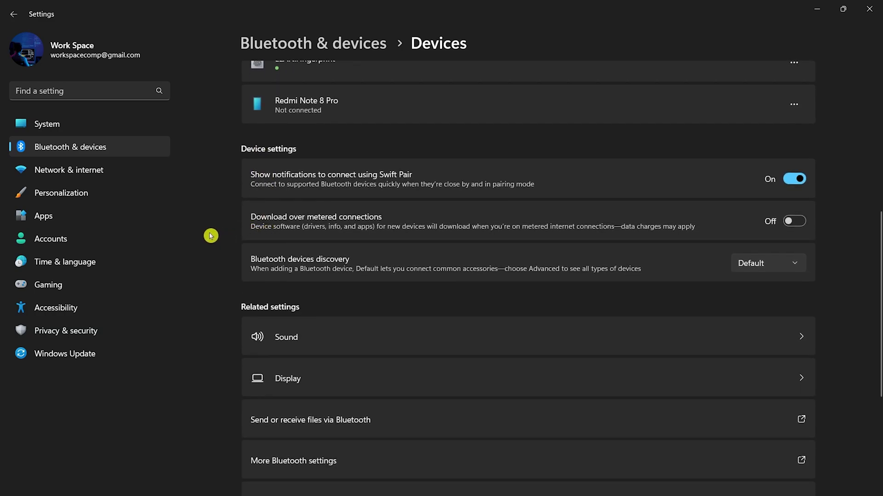
{"action": "scroll", "coordinate": [212, 247], "scroll_direction": "down", "scroll_amount": 1}
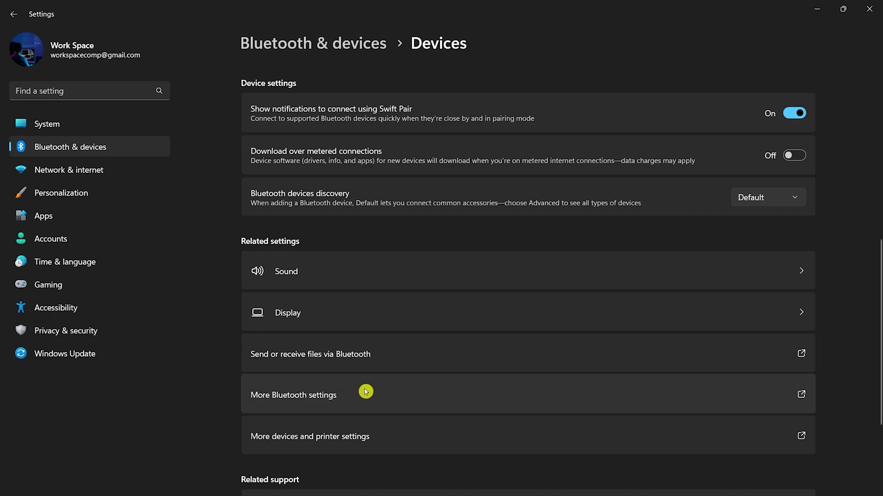
Step: Restore the classic Bluetooth Settings to defaults so the tray icon shows, and apply
{"action": "left_click", "coordinate": [619, 396]}
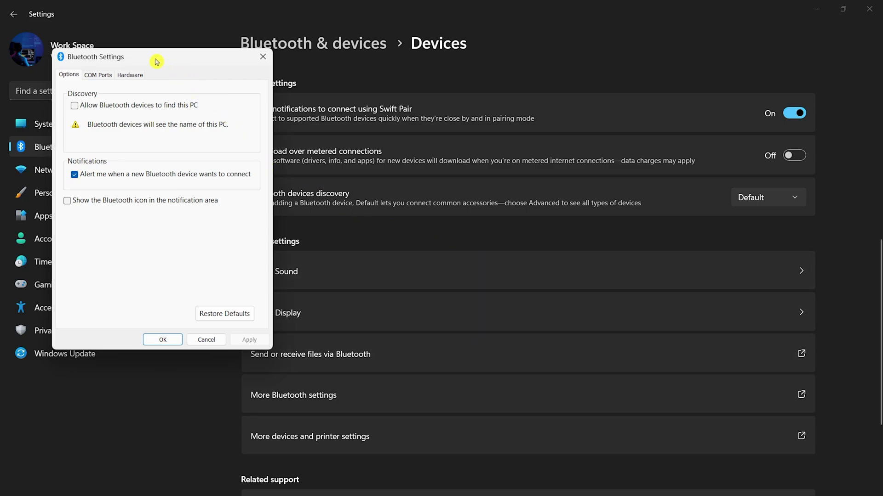
{"action": "left_click_drag", "start_coordinate": [156, 62], "coordinate": [275, 73]}
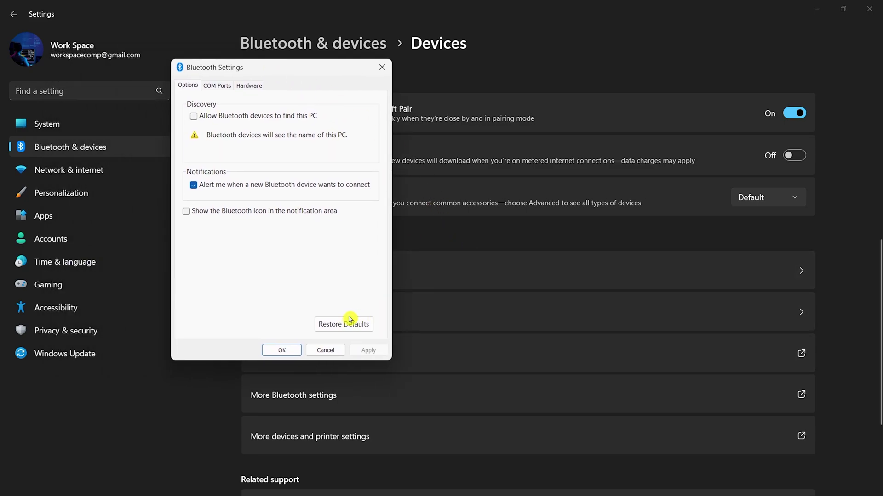
{"action": "left_click", "coordinate": [366, 331]}
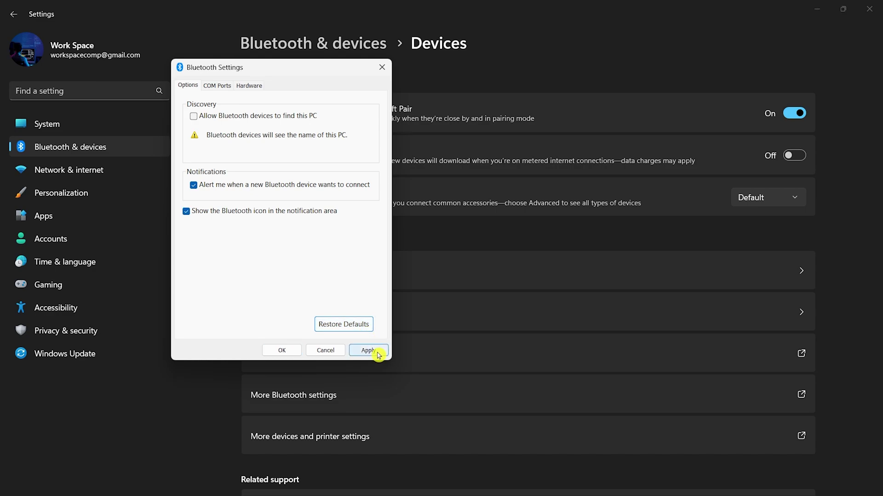
{"action": "left_click", "coordinate": [368, 350]}
{"action": "left_click", "coordinate": [278, 351]}
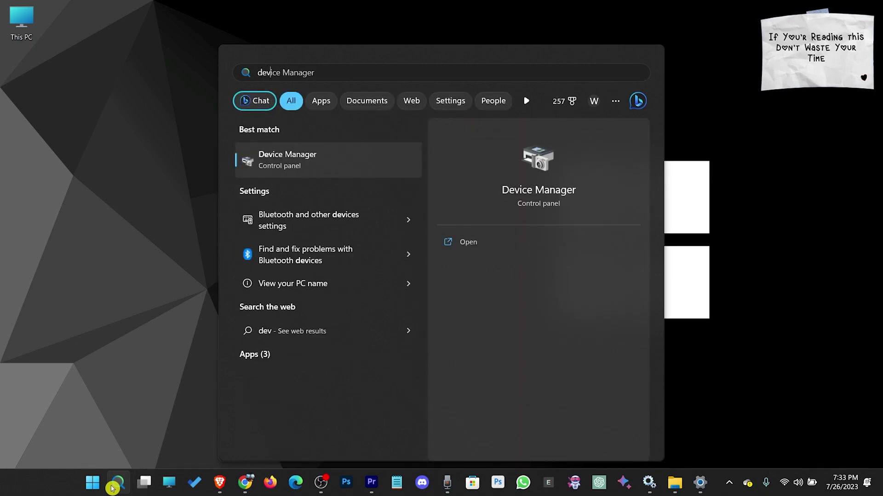
Step: Search for 'device manager' and launch Device Manager
{"action": "type", "text": "ice"}
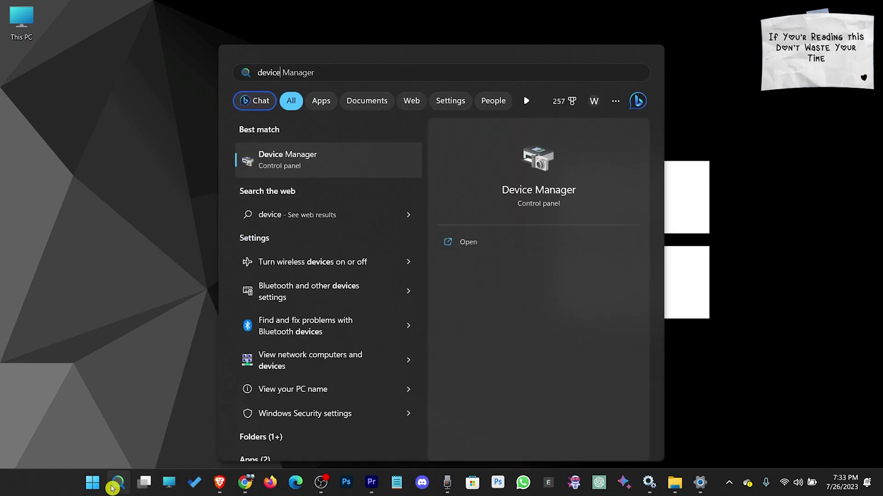
{"action": "type", "text": " manager"}
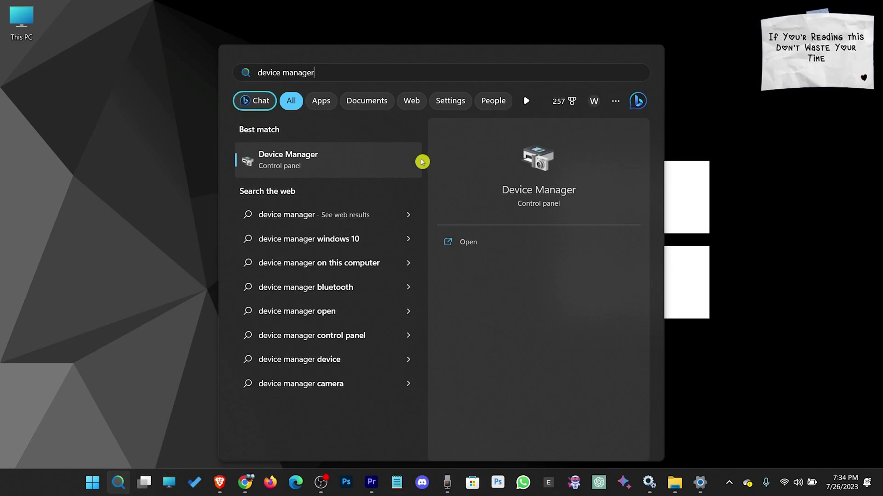
{"action": "left_click", "coordinate": [358, 159]}
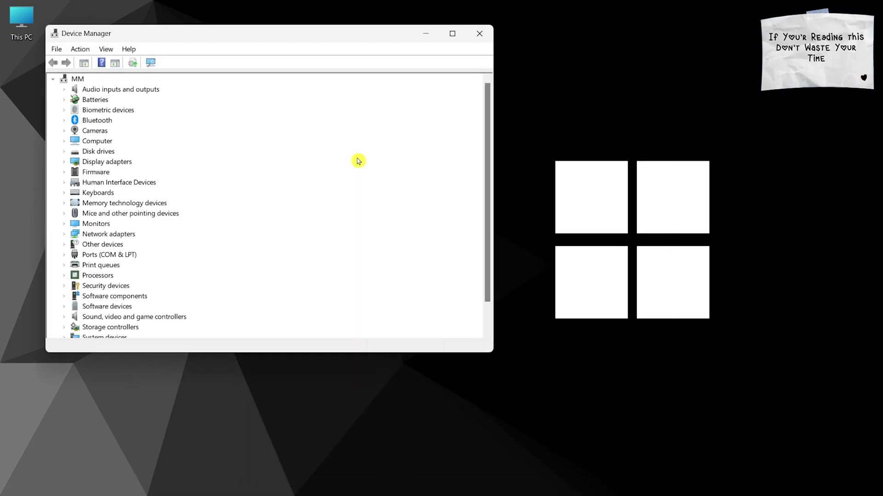
Step: Search automatically for a newer driver for Bluetooth Device (RFCOMM Protocol TDI)
{"action": "left_click", "coordinate": [75, 120]}
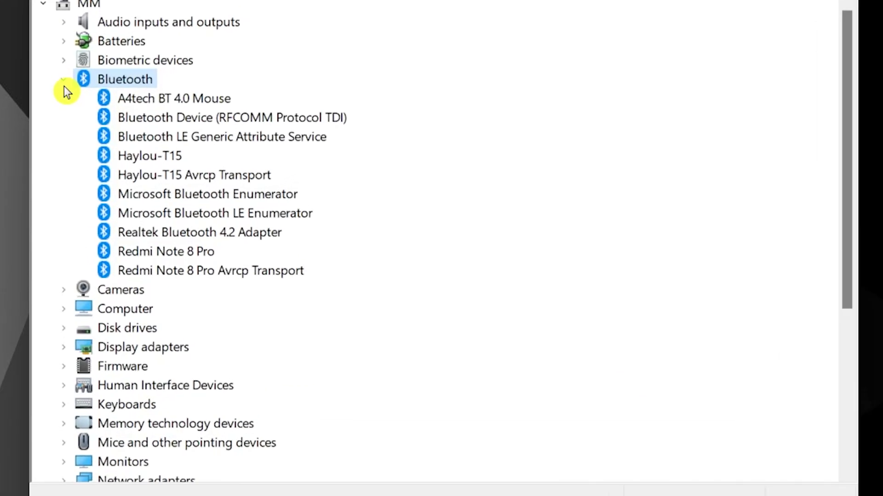
{"action": "right_click", "coordinate": [295, 120]}
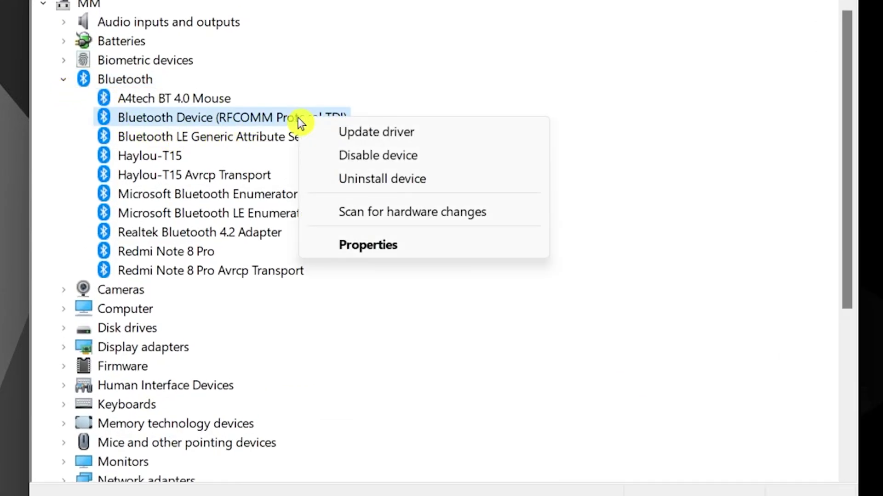
{"action": "left_click", "coordinate": [456, 140]}
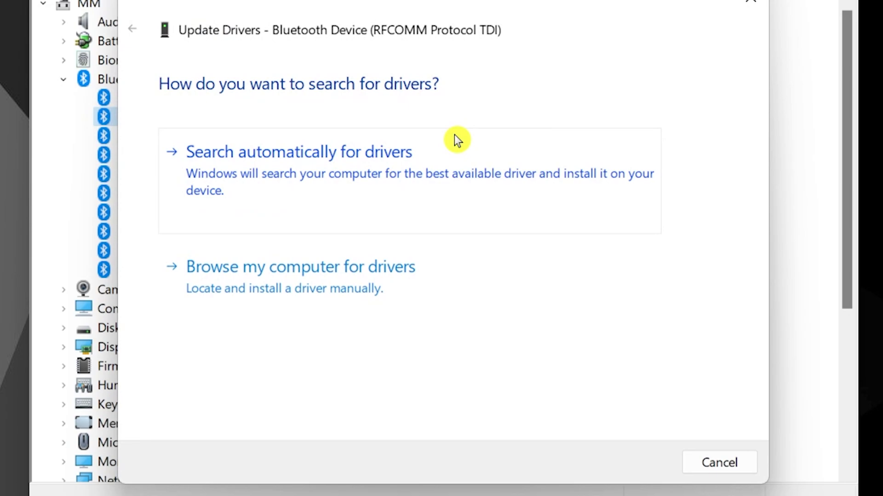
{"action": "left_click", "coordinate": [454, 135]}
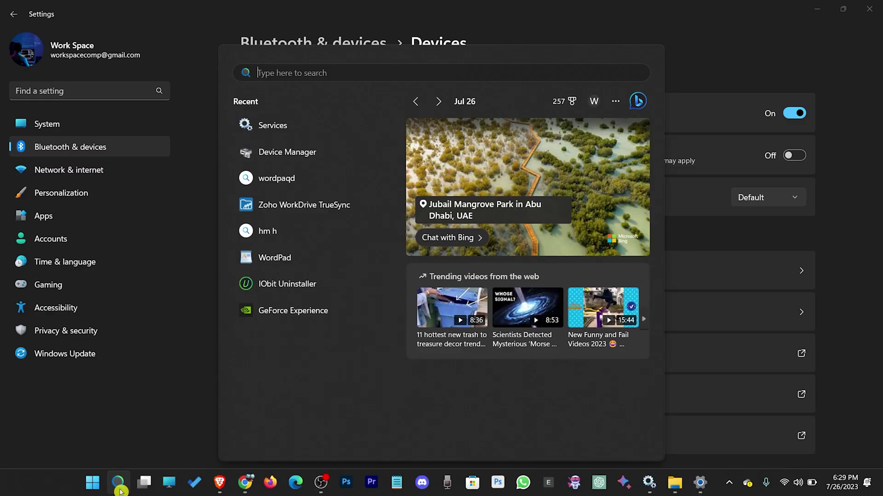
Step: Search for 'Services' and launch the Services app
{"action": "type", "text": "Service"}
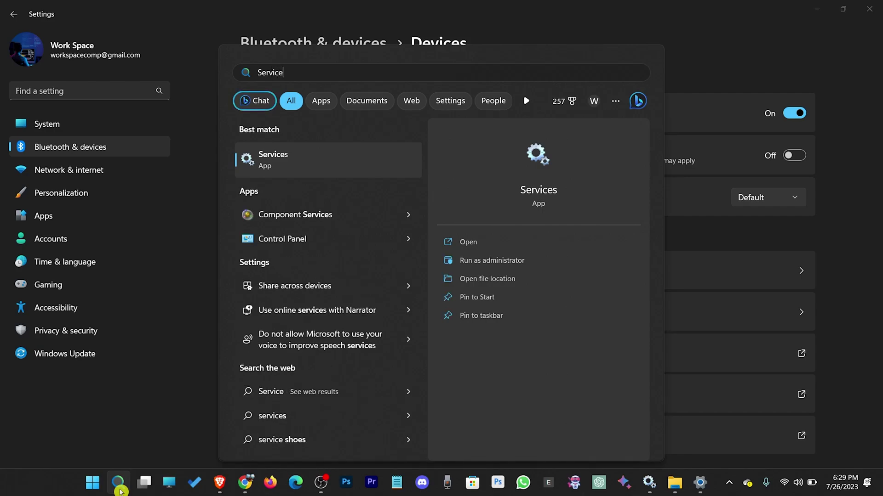
{"action": "type", "text": "s"}
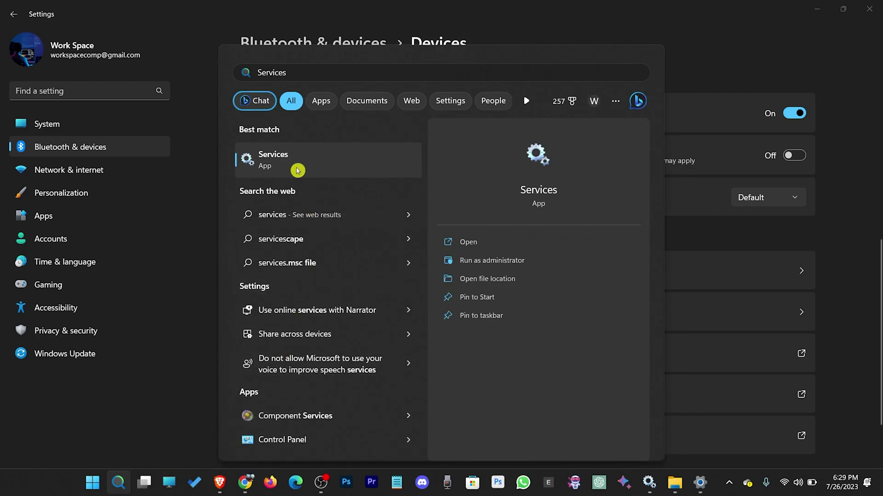
{"action": "left_click", "coordinate": [315, 170]}
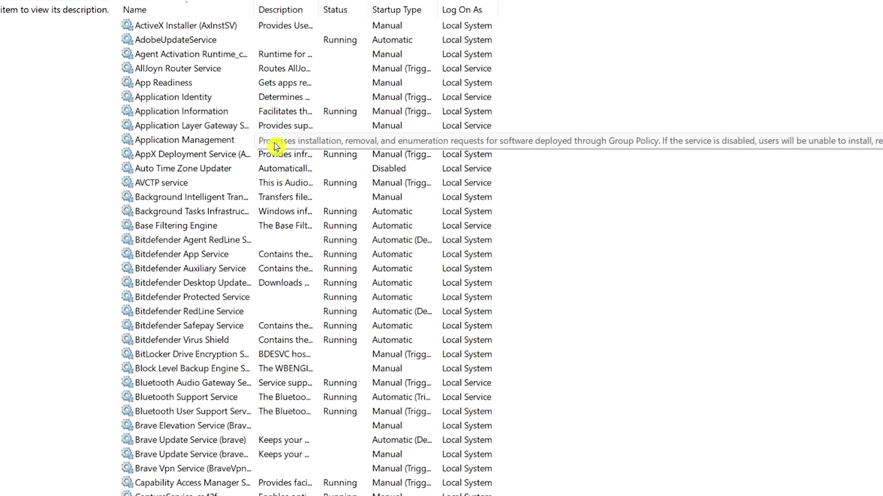
Step: Restart Bluetooth Support Service, agreeing to restart the dependent Bluetooth User Support Service
{"action": "scroll", "coordinate": [276, 146], "scroll_direction": "down", "scroll_amount": 1}
{"action": "scroll", "coordinate": [276, 146], "scroll_direction": "down", "scroll_amount": 1}
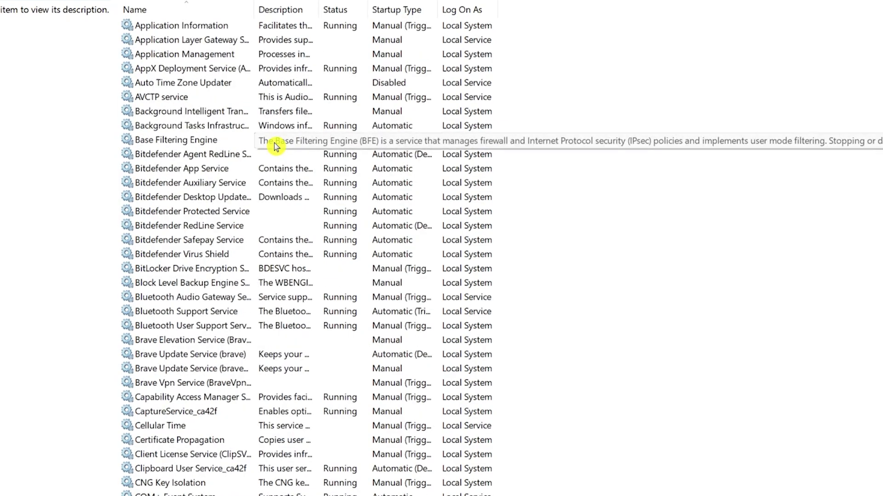
{"action": "left_click", "coordinate": [193, 311]}
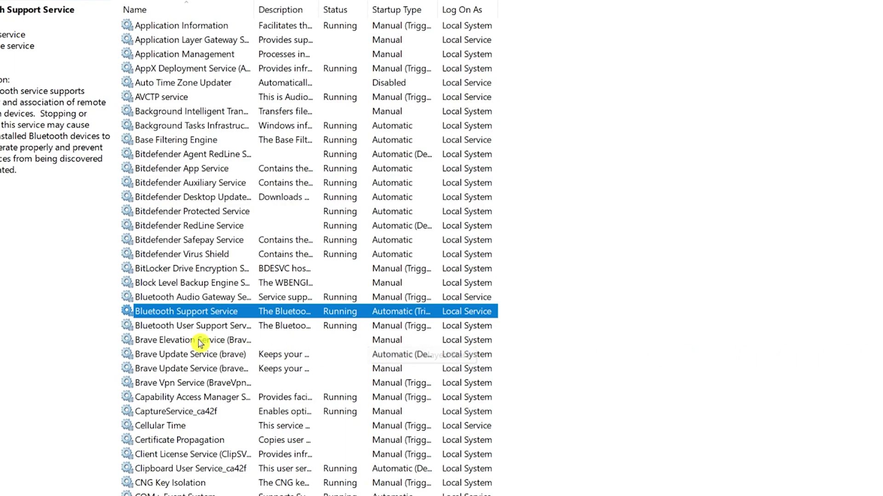
{"action": "right_click", "coordinate": [151, 312]}
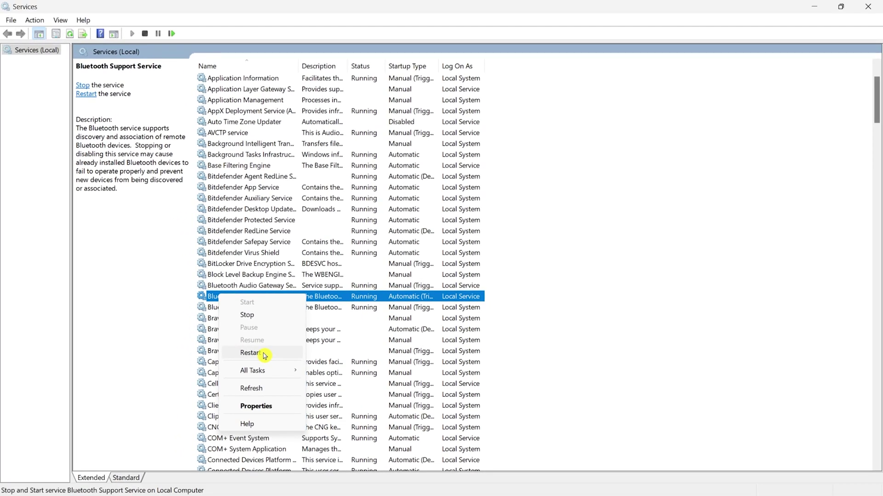
{"action": "left_click", "coordinate": [265, 356]}
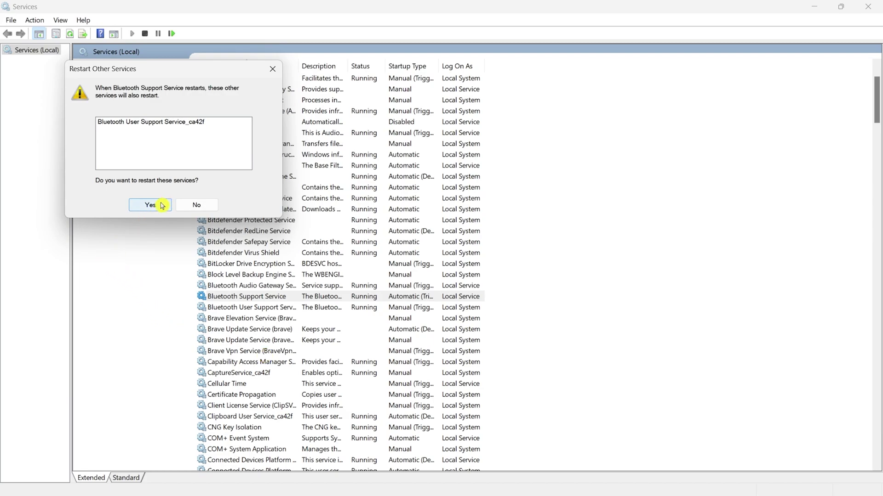
{"action": "left_click", "coordinate": [161, 205]}
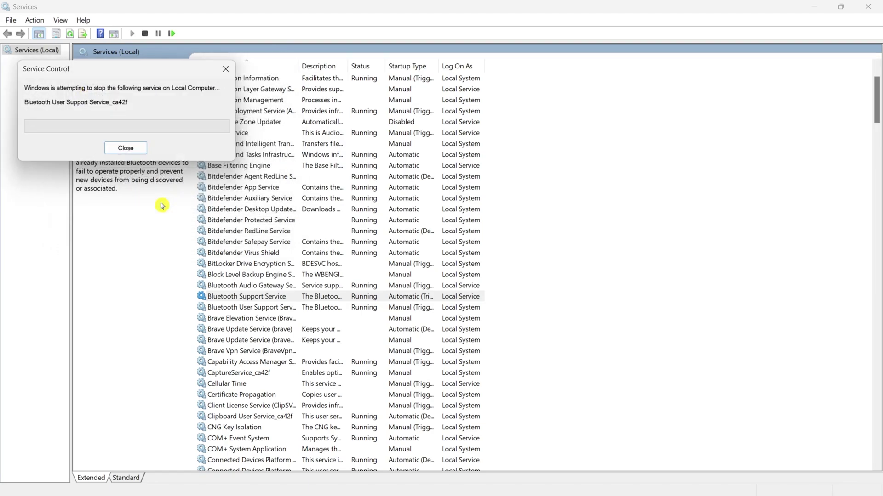